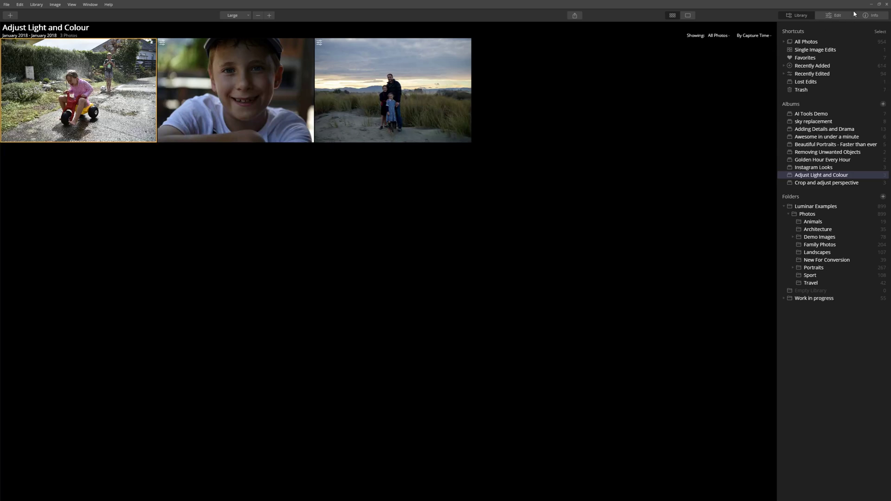
- Open the tricycle photo in Edit and expand the Essentials Light adjustments
click(835, 15)
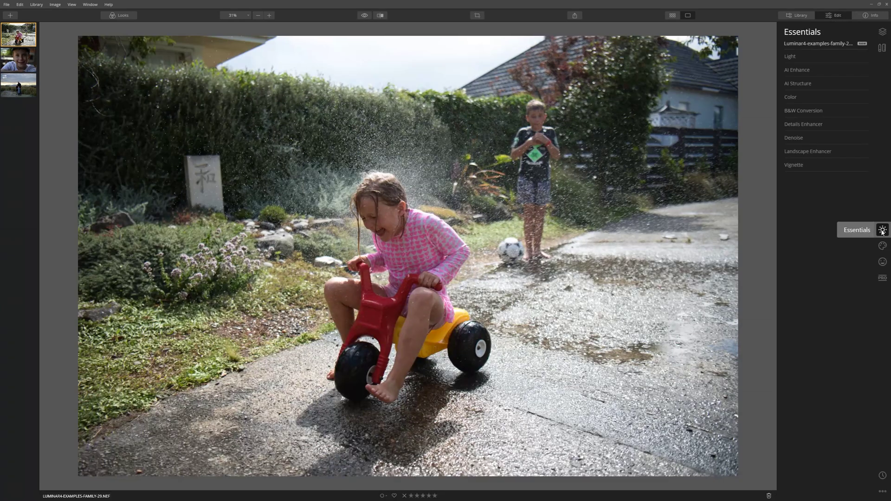
click(791, 56)
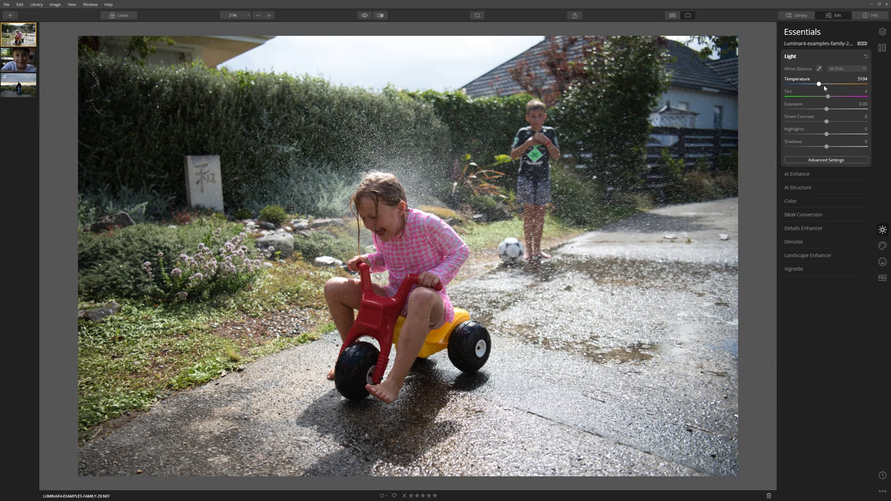
- Test extreme Temperature and a full-magenta Tint, then settle Temperature near 3823 with Tint 7
drag(820, 87, 864, 95)
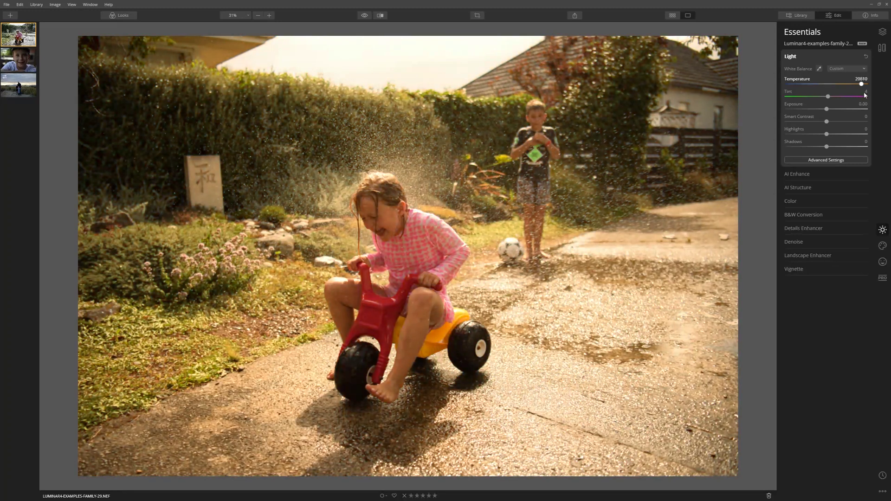
drag(866, 84, 825, 87)
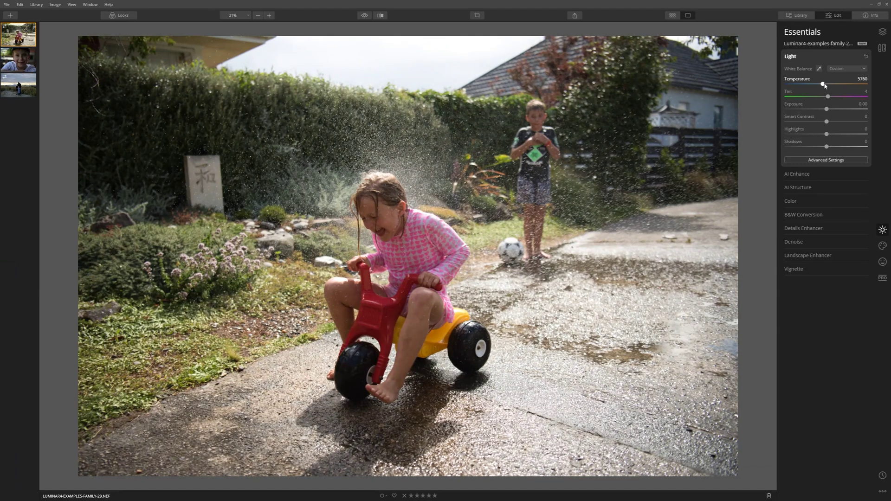
drag(825, 86, 834, 86)
mouse_move(828, 97)
mouse_down()
mouse_move(788, 97)
mouse_move(877, 101)
mouse_move(829, 98)
mouse_up()
drag(832, 84, 810, 86)
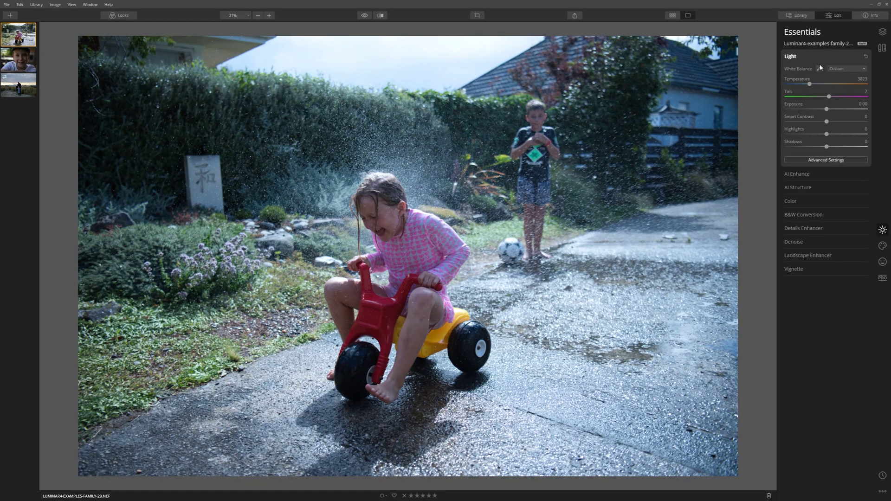
- Neutralize white balance with the eyedropper on the grey wheel hub, then warm Temperature slightly
click(819, 69)
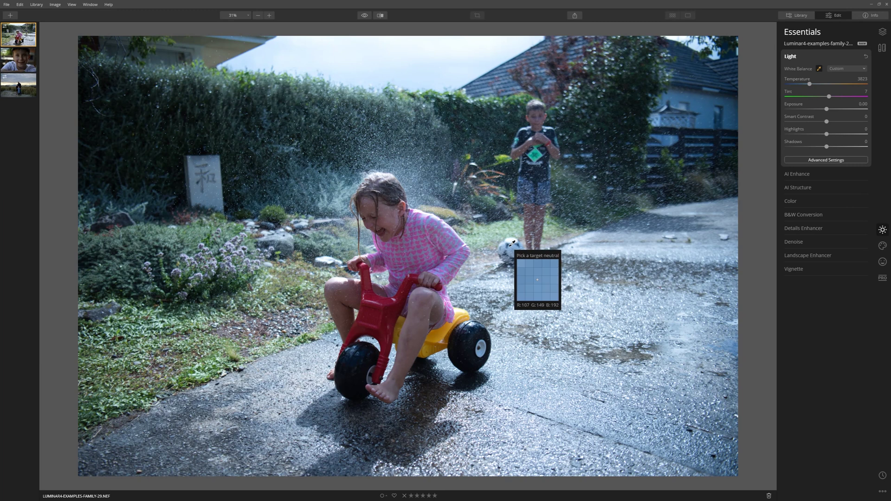
click(484, 342)
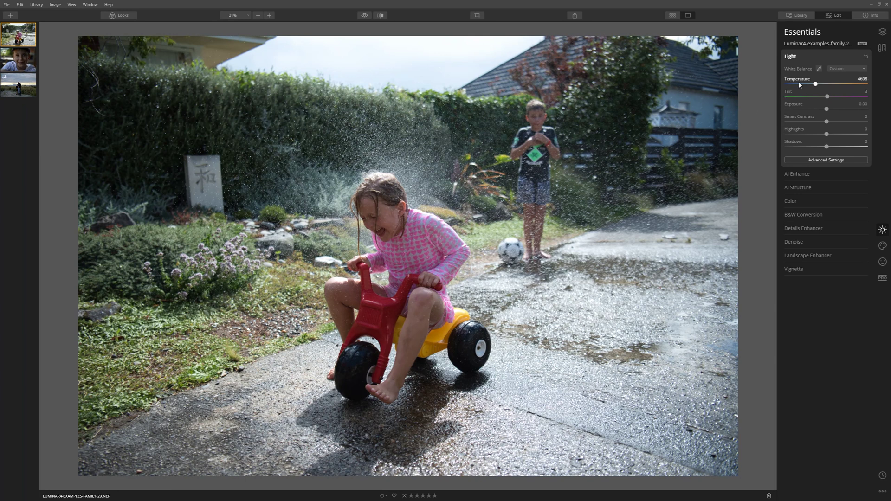
drag(815, 84, 830, 86)
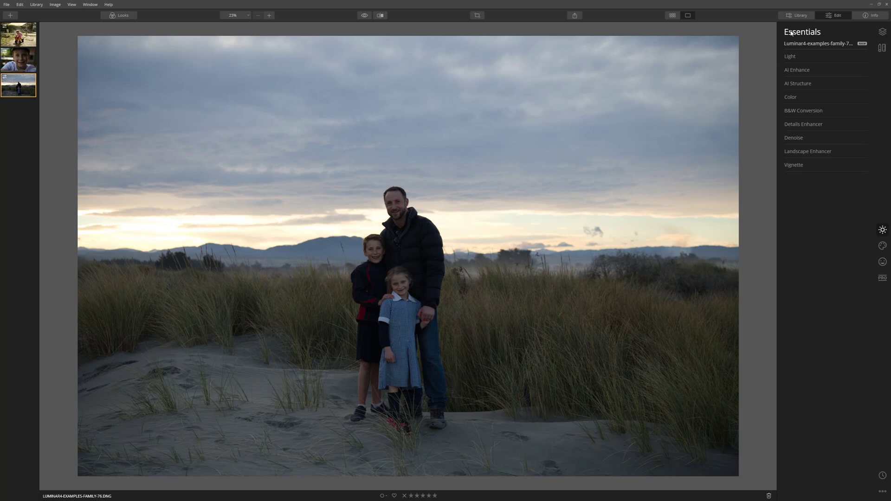
- Expand Light for the beach photo and warm Temperature to 8321 with Tint 6
click(794, 57)
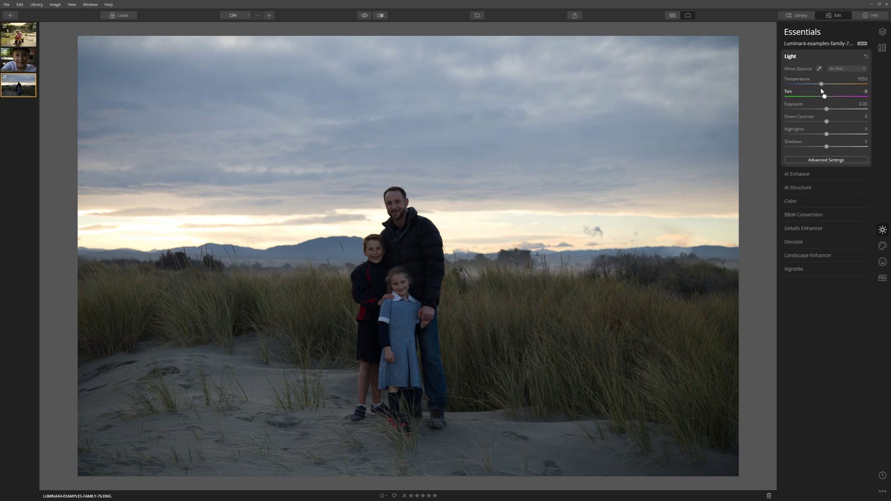
mouse_move(821, 84)
mouse_down()
mouse_move(834, 84)
mouse_move(830, 97)
mouse_up()
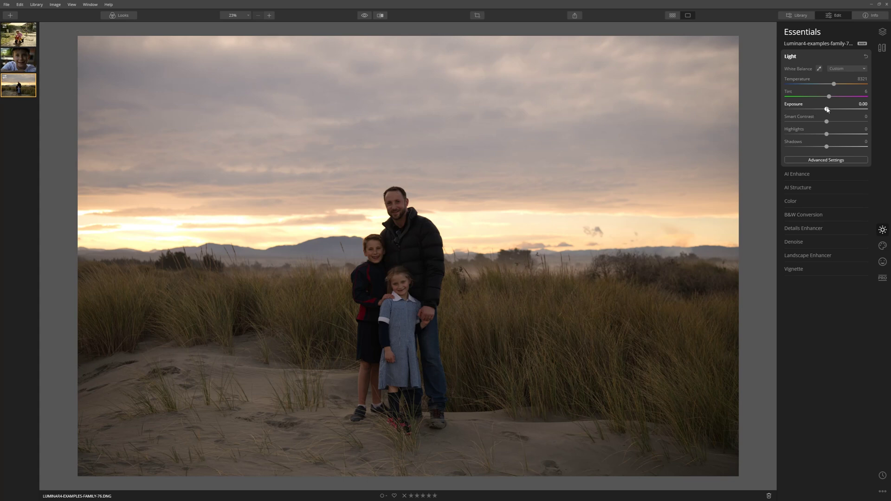
- Set Exposure 0.95, Highlights -100 and Shadows 39, then compare against the unedited original
drag(826, 109, 838, 108)
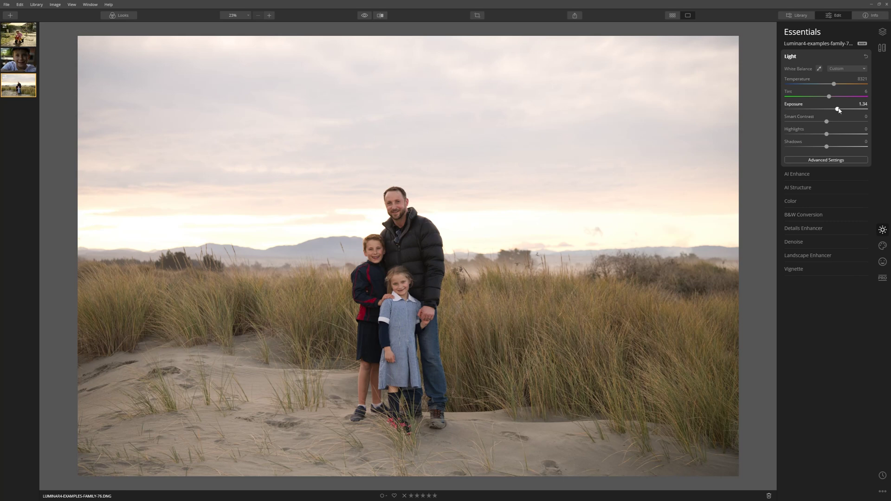
drag(838, 109, 835, 109)
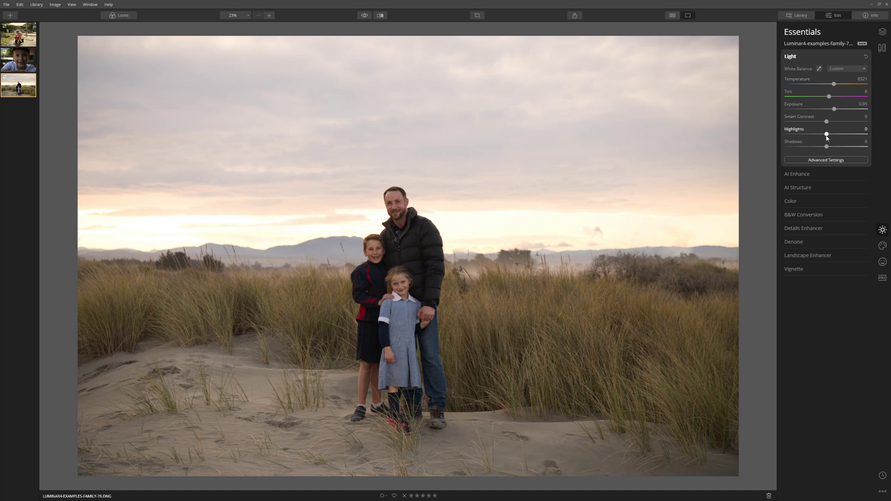
drag(826, 137, 784, 134)
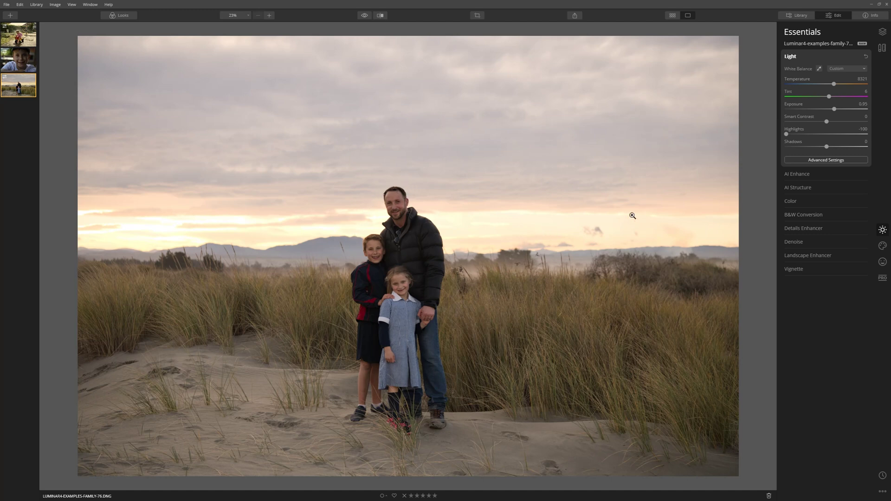
drag(829, 148, 843, 151)
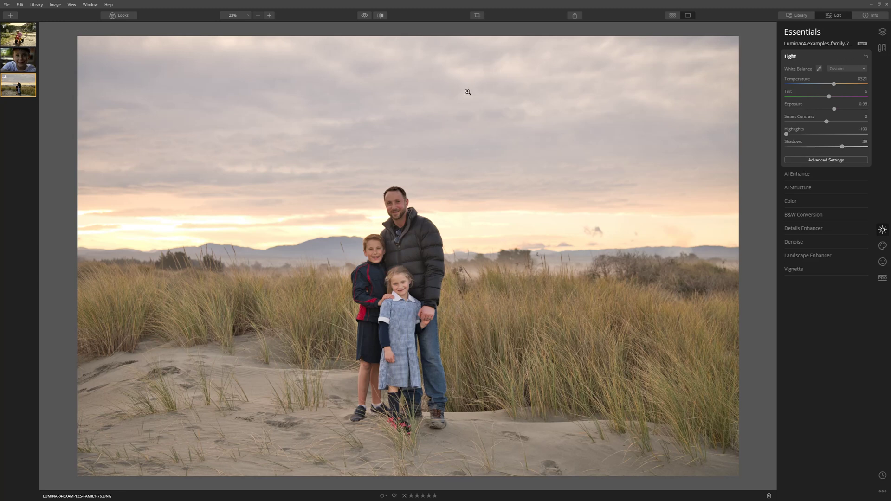
click(365, 15)
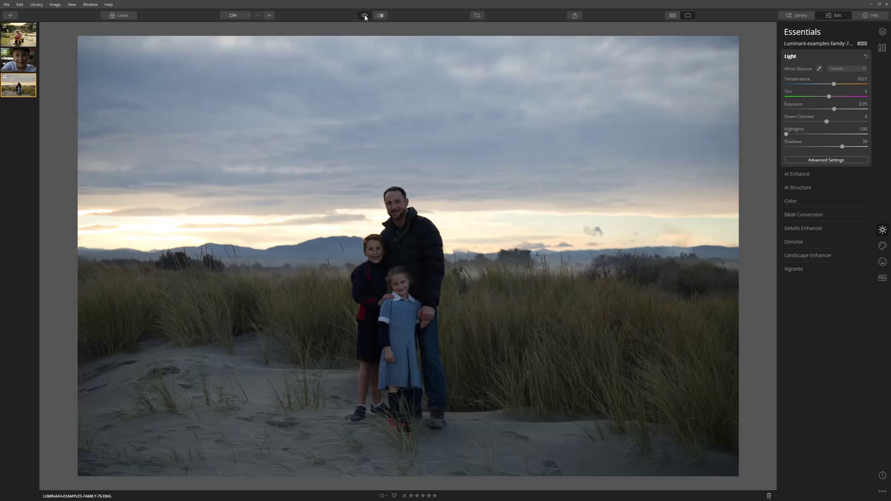
click(364, 16)
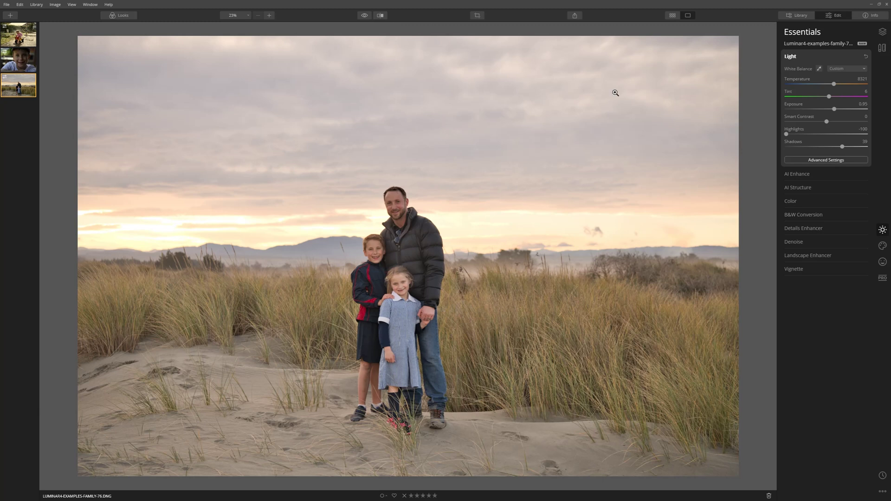
- Try darkening Blacks and reset it, then pull Whites down to about -74
click(841, 160)
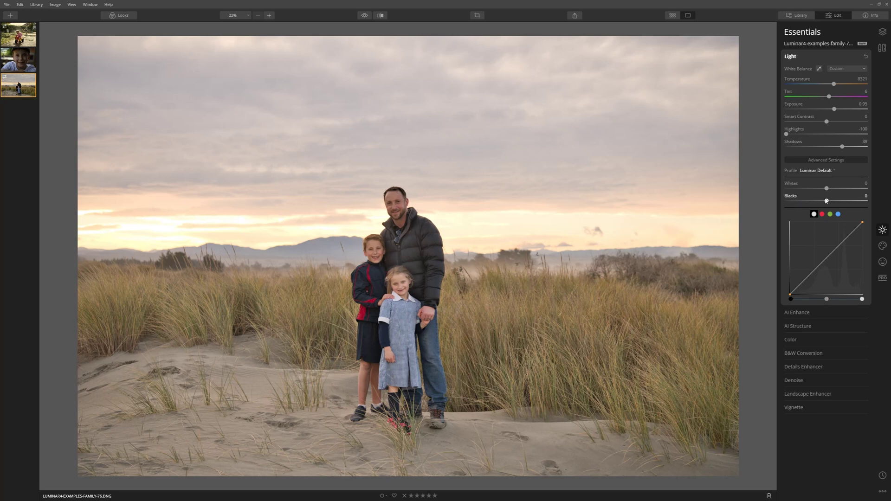
drag(826, 202, 806, 203)
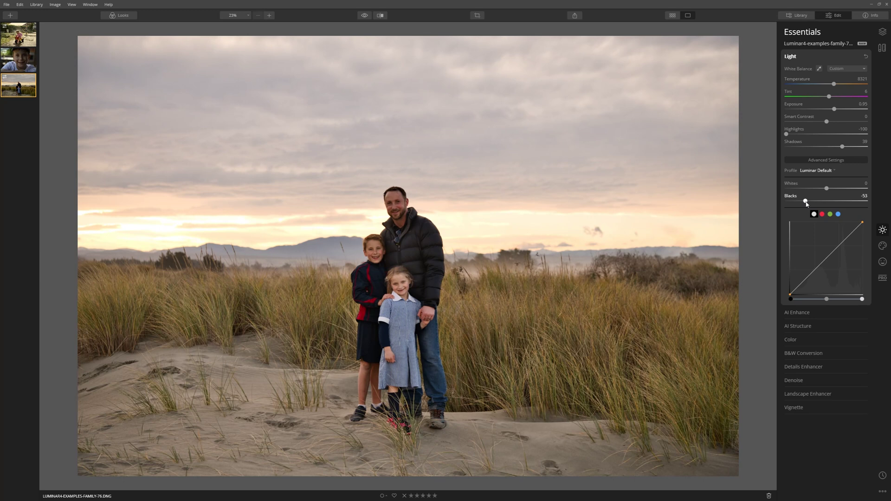
double_click(806, 203)
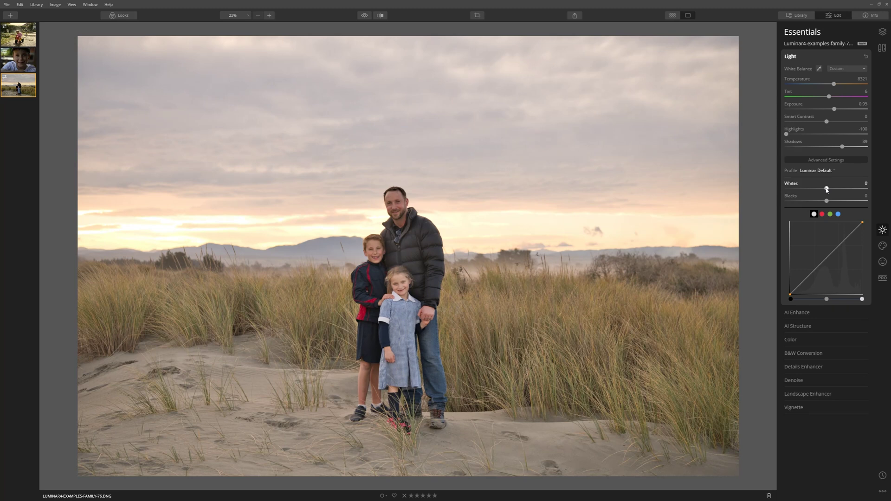
drag(826, 190, 796, 193)
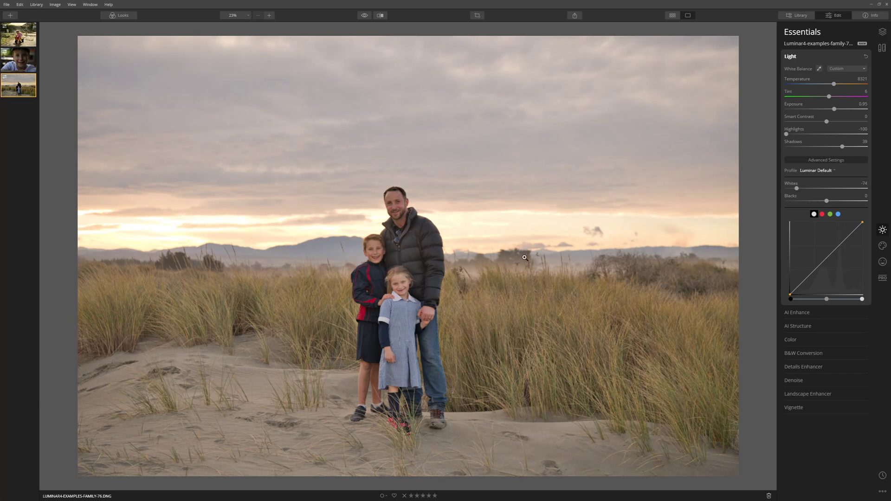
double_click(796, 190)
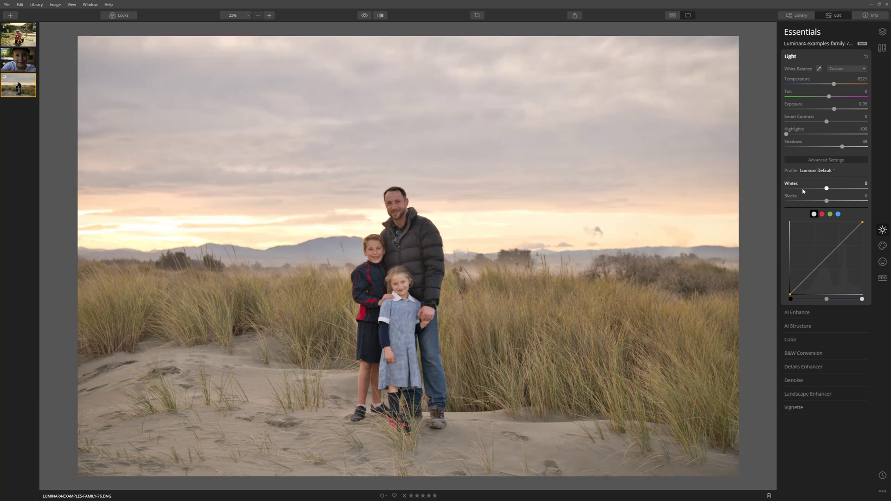
drag(825, 190, 797, 189)
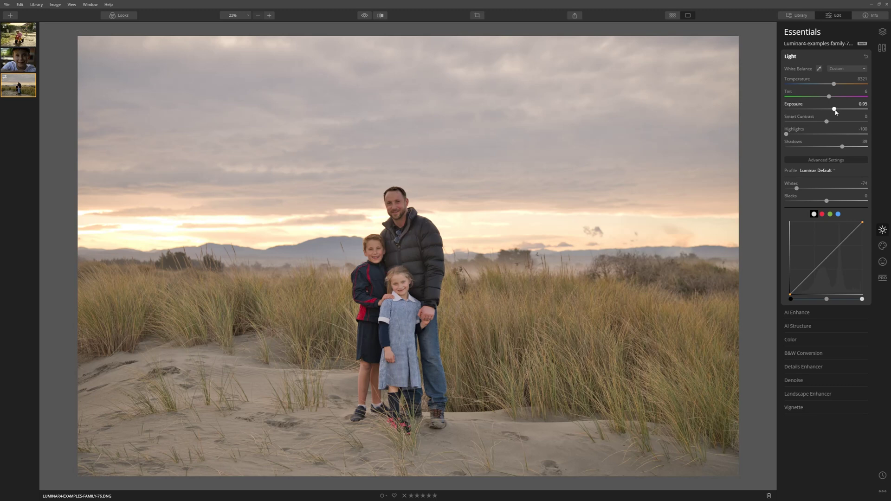
- Raise Exposure to 1.21, lower Shadows to 33, and compare with the original
mouse_move(835, 111)
mouse_down()
mouse_move(833, 122)
mouse_move(842, 123)
mouse_up()
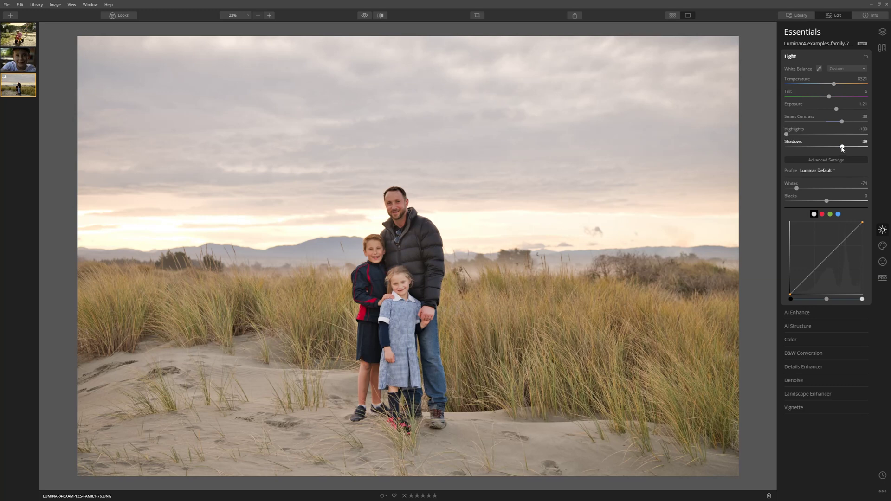
drag(842, 148, 839, 148)
click(366, 15)
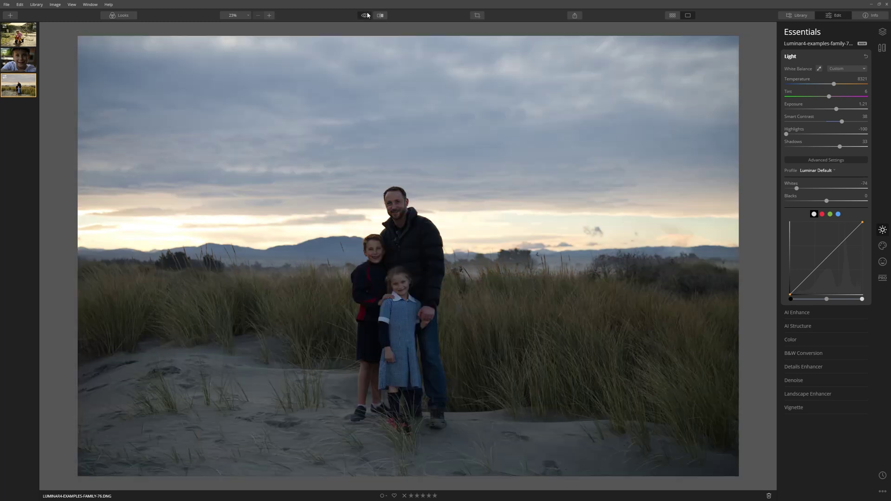
click(366, 15)
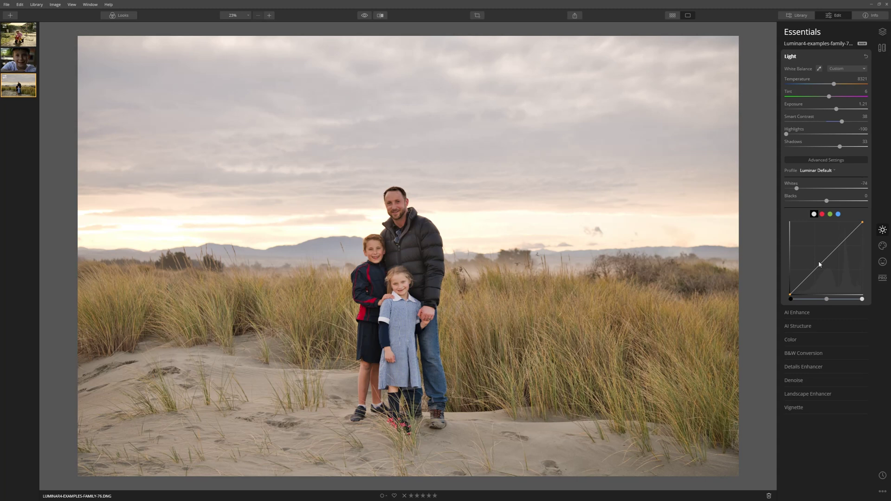
- Add two tone curve points in an S-curve, then ease the upper point back to nearly straight
drag(829, 258, 798, 283)
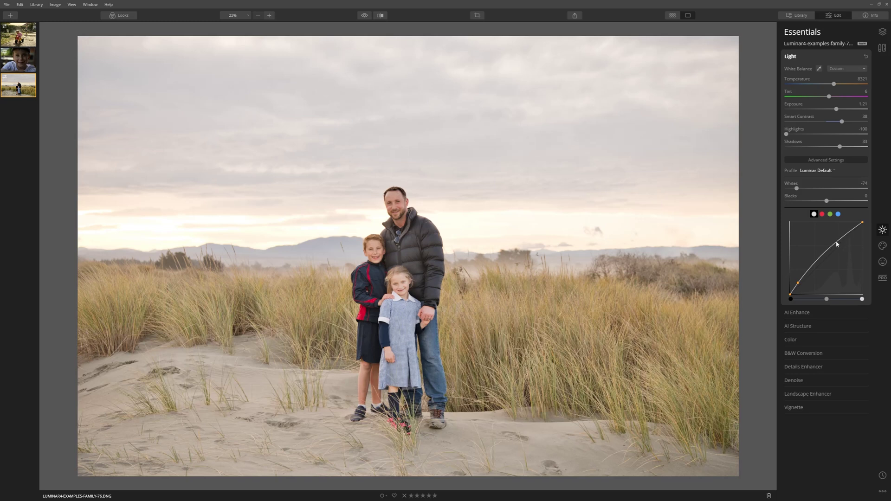
mouse_move(839, 241)
mouse_down()
mouse_move(850, 242)
mouse_move(841, 249)
mouse_up()
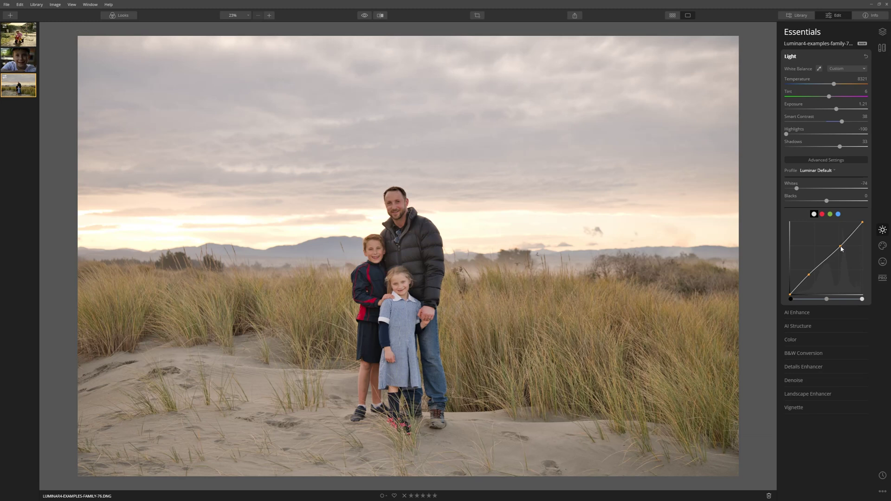
drag(841, 249, 839, 243)
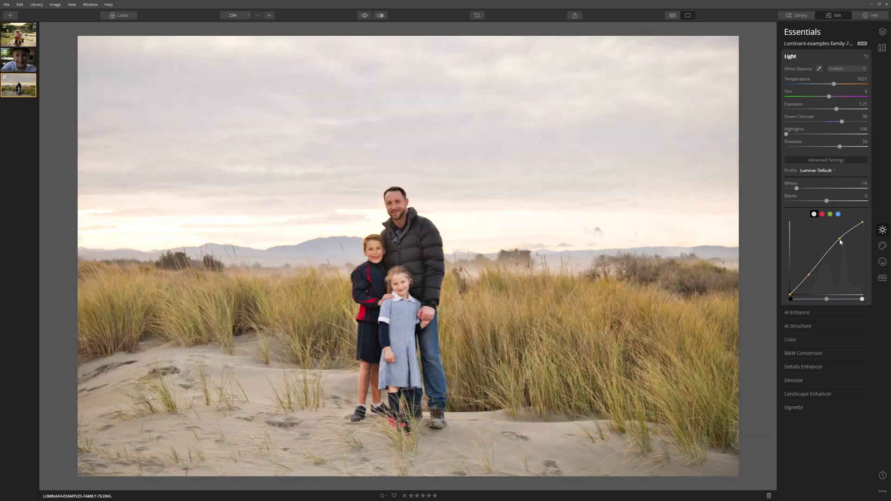
click(808, 275)
drag(809, 278, 810, 281)
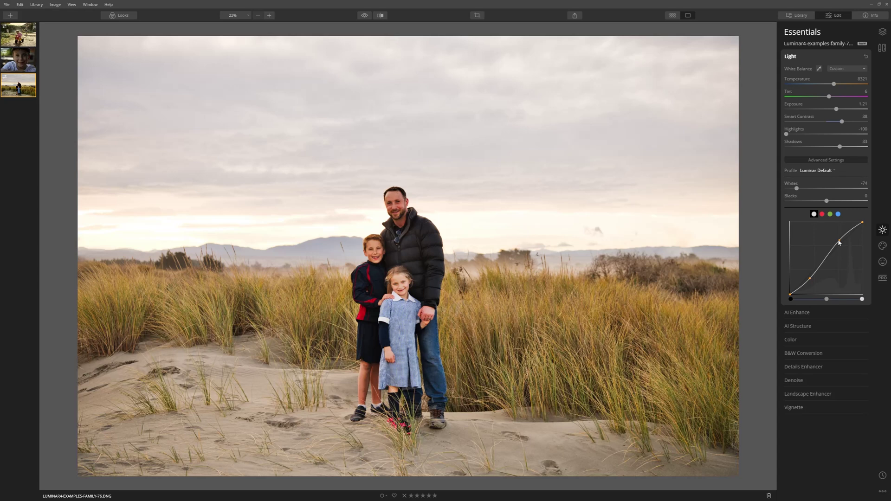
drag(839, 242, 838, 248)
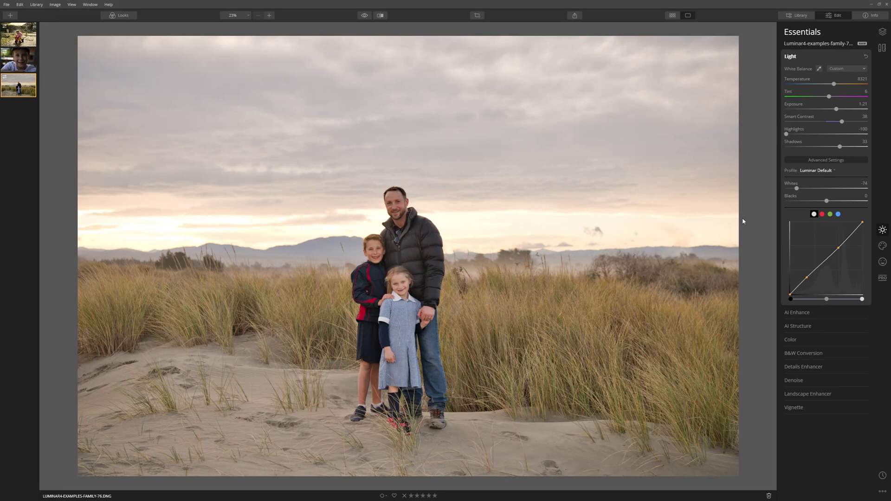
- Test bending the red channel curve up and down, then return it to neutral
click(822, 215)
drag(826, 259, 819, 251)
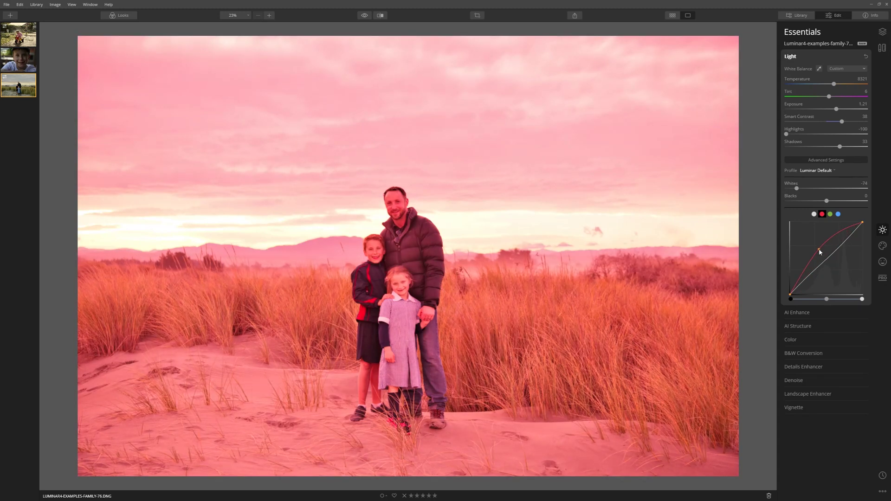
drag(819, 252, 839, 264)
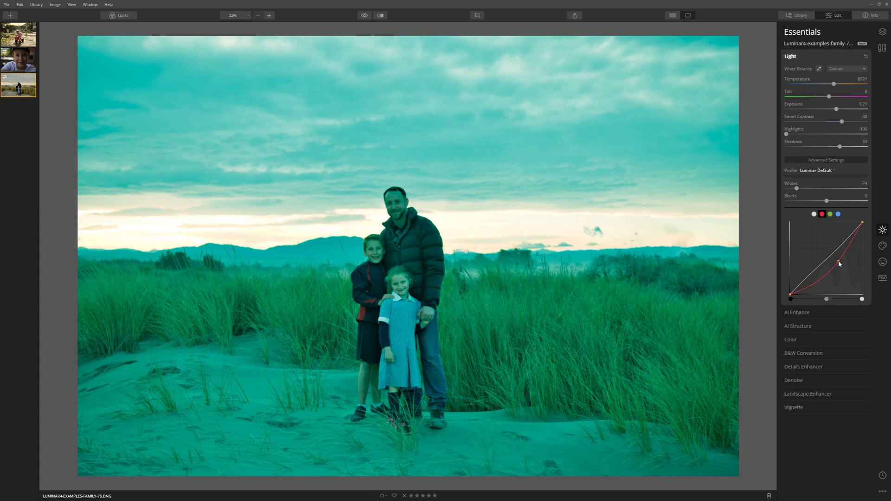
drag(839, 263, 838, 247)
- Lower the blue curve's top endpoint and raise its black point, then compare with the original
click(838, 215)
drag(862, 222, 869, 233)
drag(789, 293, 787, 290)
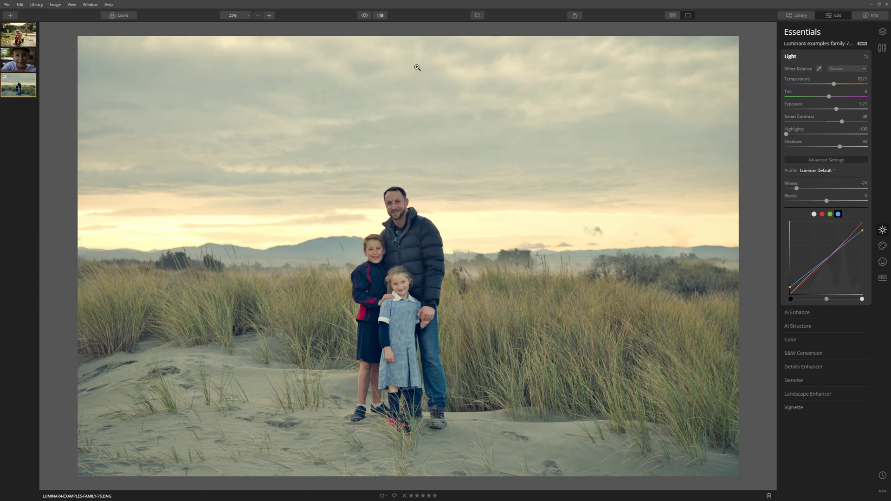
click(364, 15)
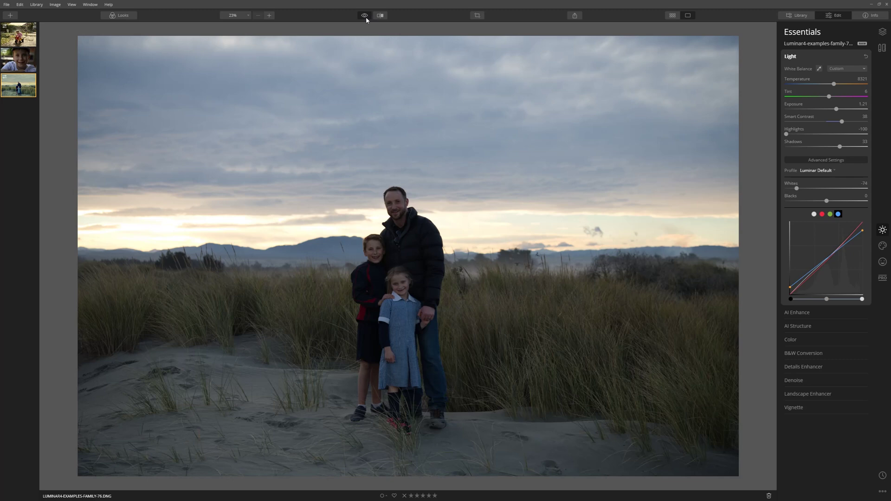
click(365, 15)
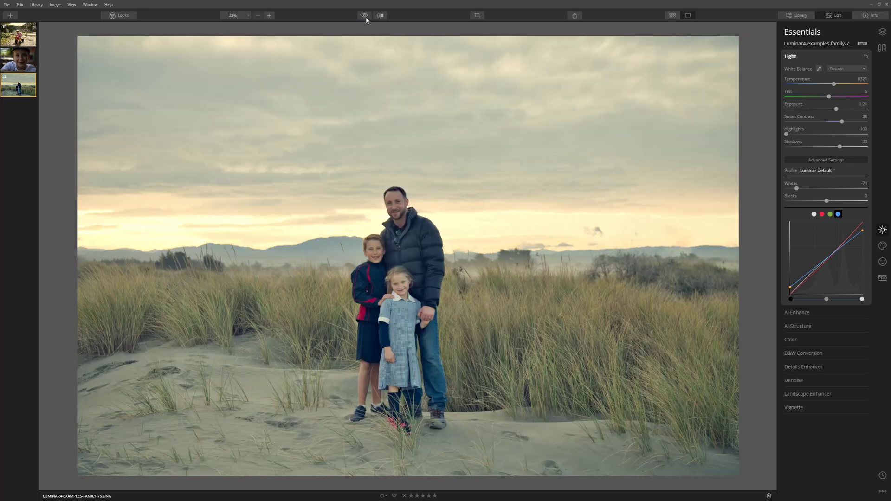
click(365, 16)
click(365, 16)
- On the boy's portrait, raise Exposure to 1.60, add a two-point RGB S-curve, and compare
key(Left)
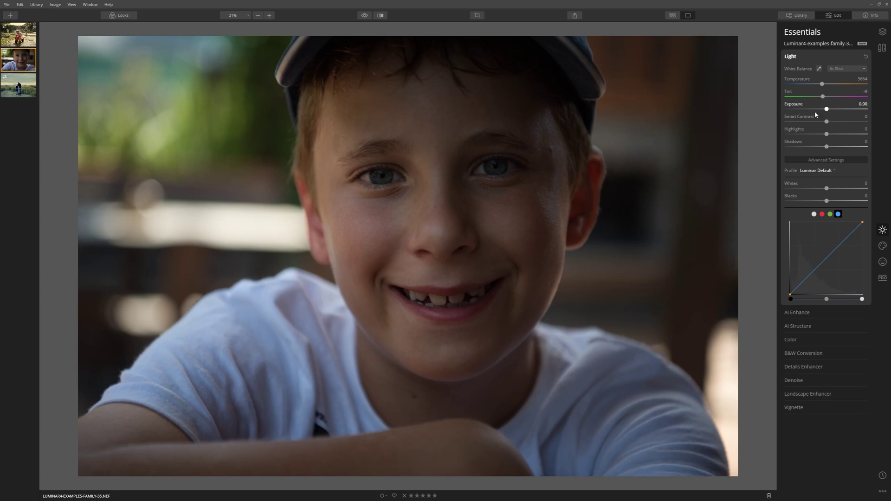
drag(826, 112, 832, 150)
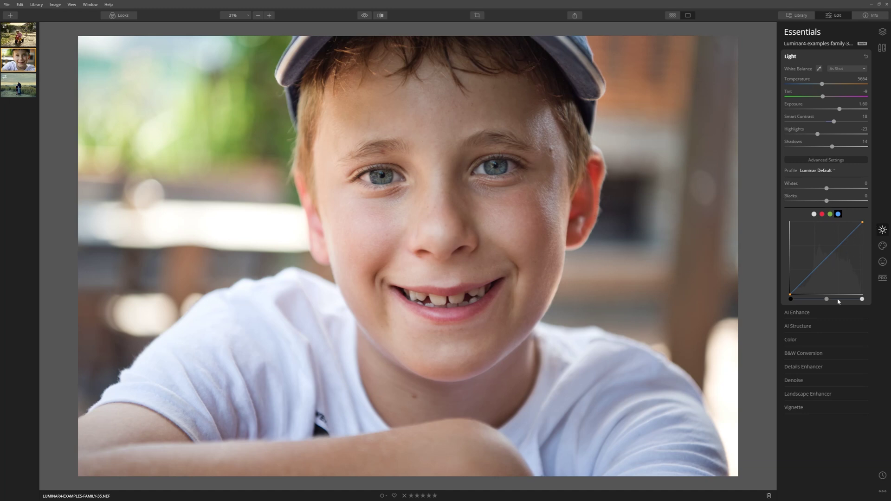
click(813, 215)
drag(813, 271, 837, 252)
click(828, 255)
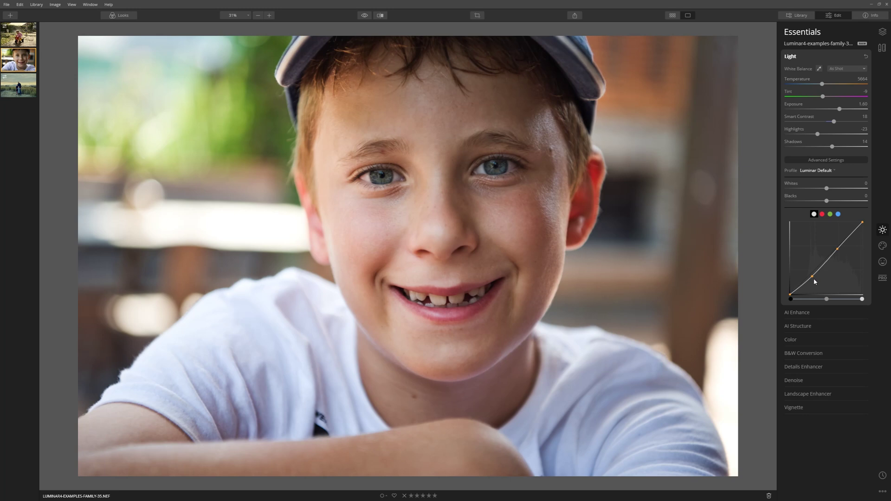
click(364, 16)
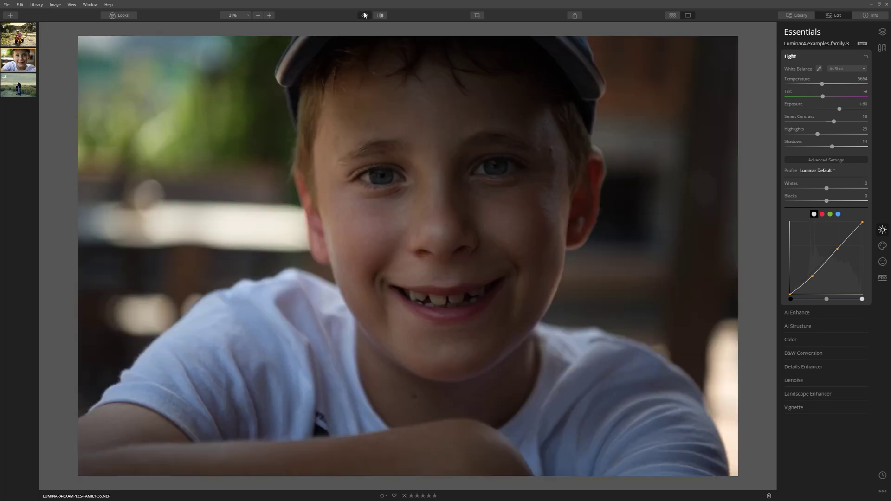
click(365, 16)
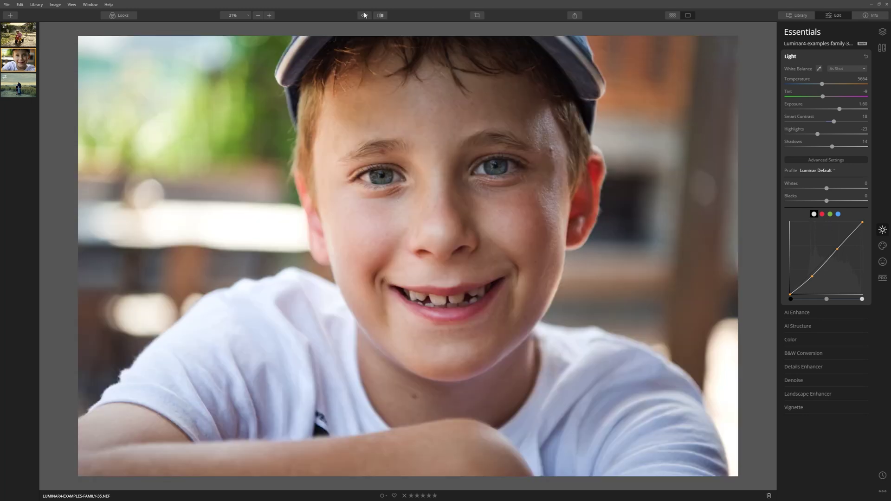